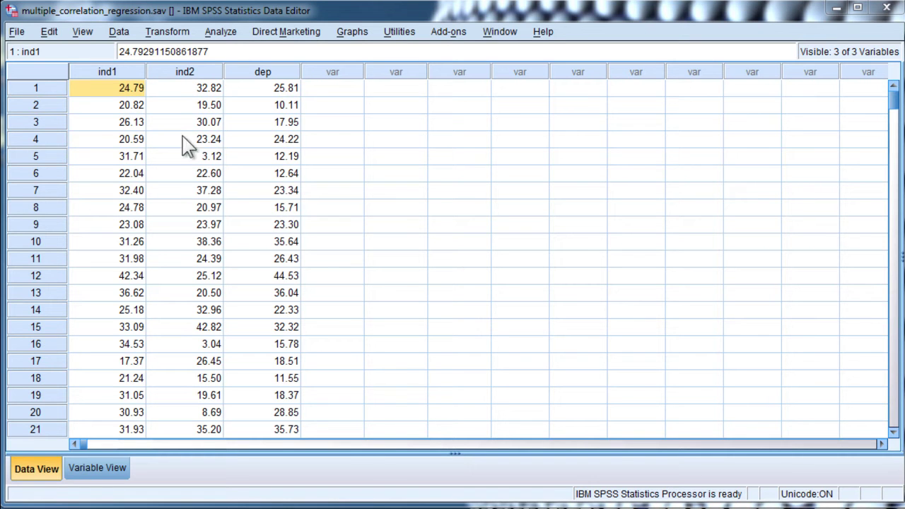
# Select the ind1, ind2 and dep columns in the data sheet
pyautogui.click(178, 92)
pyautogui.click(108, 74)
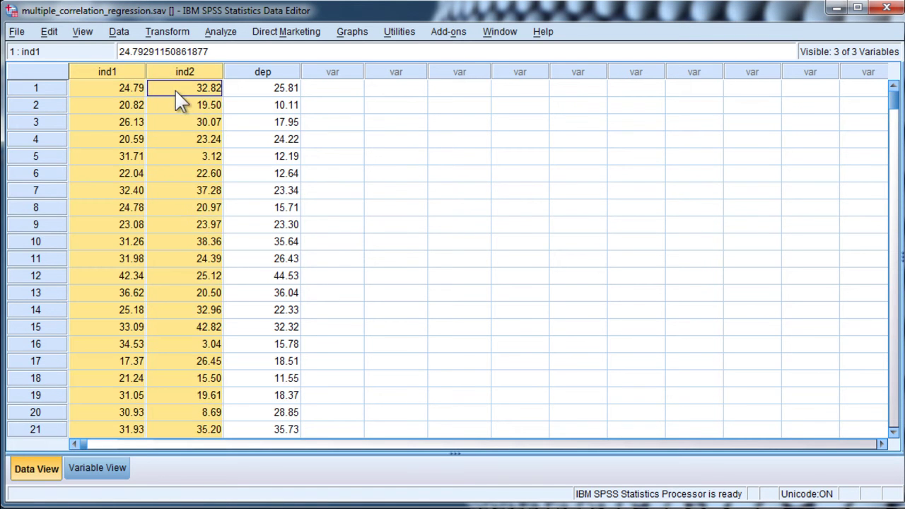
pyautogui.click(179, 87)
pyautogui.click(246, 73)
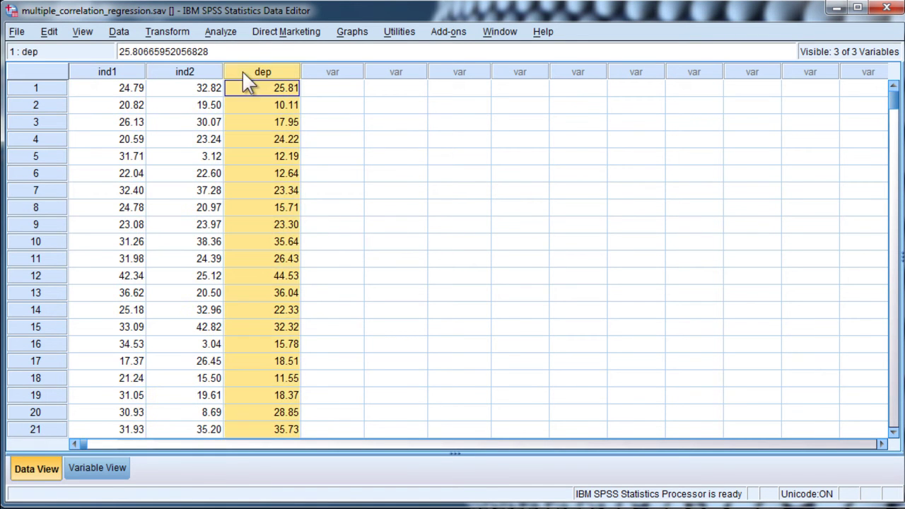
pyautogui.click(122, 92)
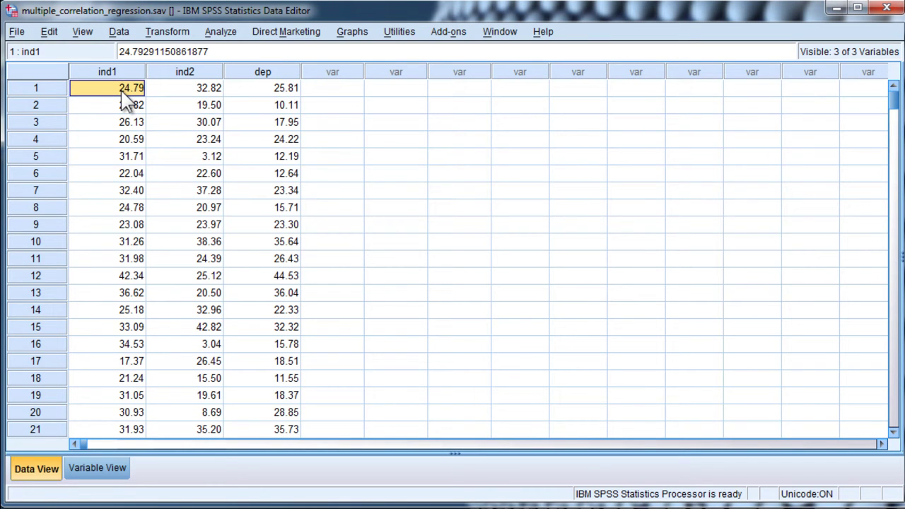
pyautogui.click(249, 73)
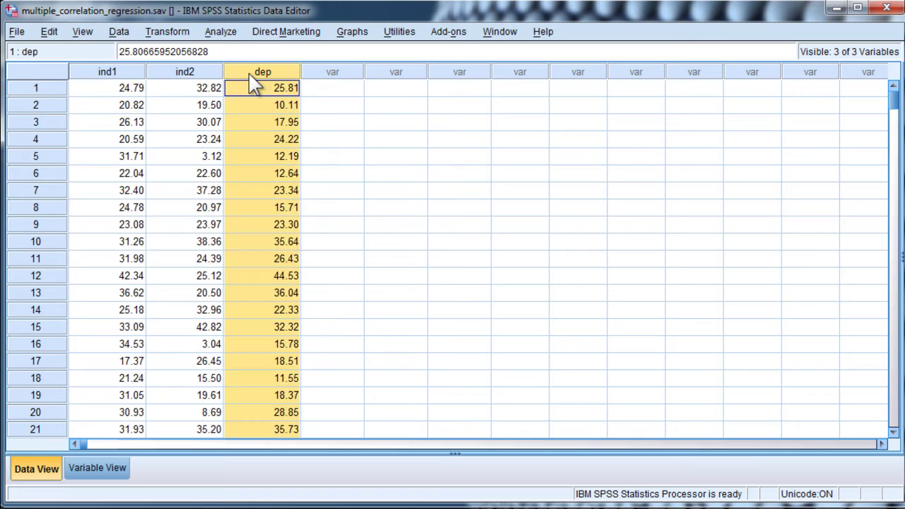
pyautogui.click(186, 73)
pyautogui.keyDown('shift'); pyautogui.click(110, 74); pyautogui.keyUp('shift')
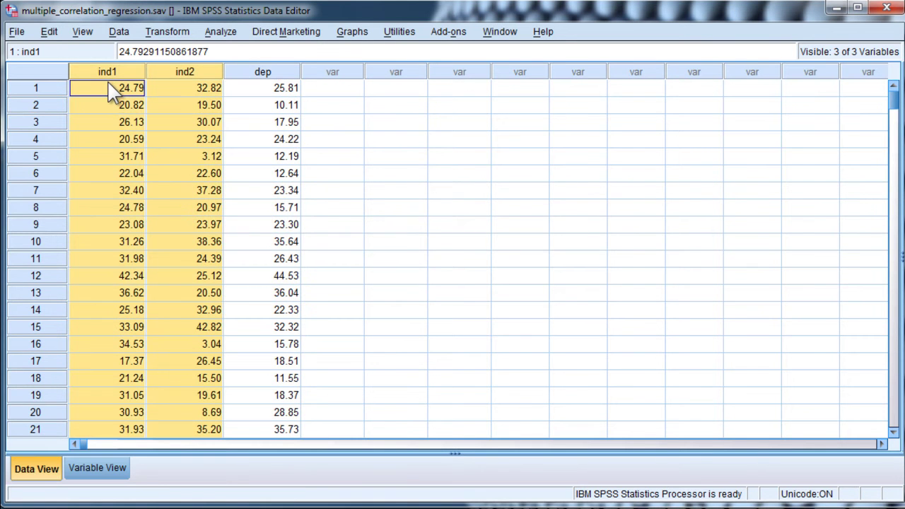
pyautogui.click(174, 93)
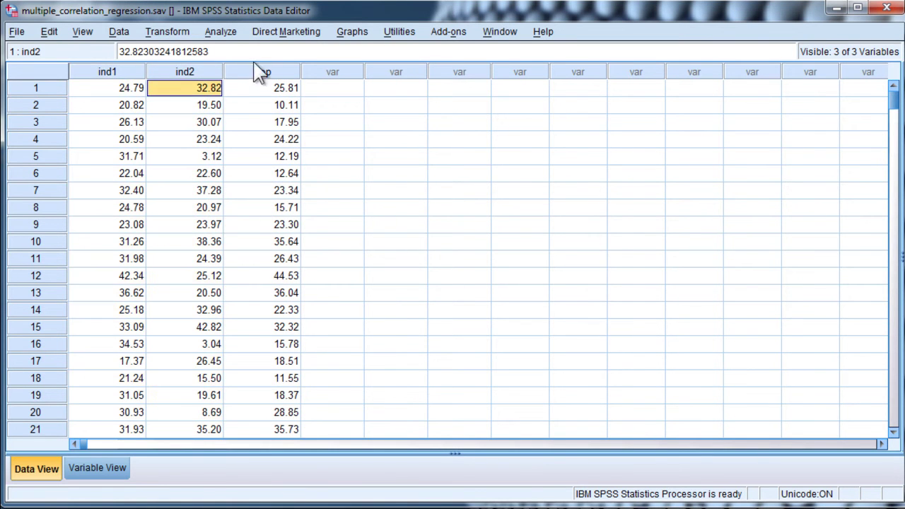
# Run a linear regression with dep as dependent and ind1, ind2 as independents
pyautogui.click(221, 34)
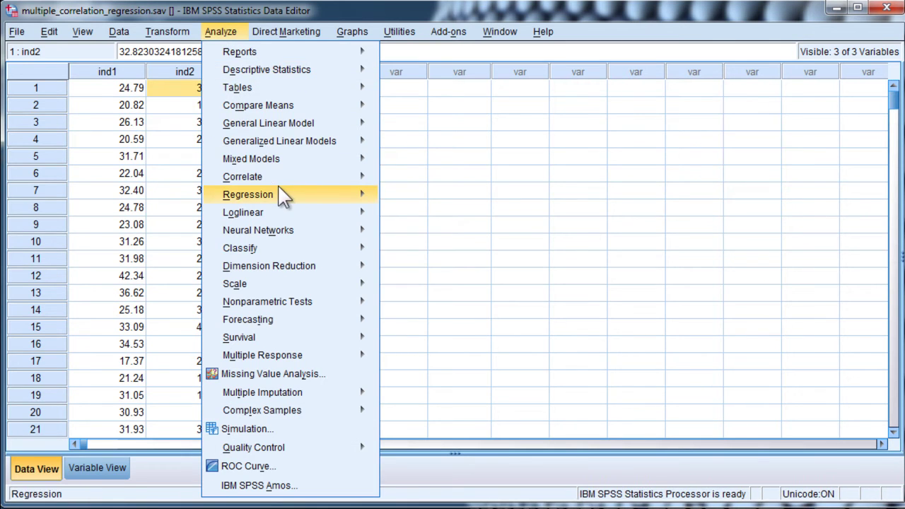
pyautogui.moveTo(286, 197)
pyautogui.click(413, 218)
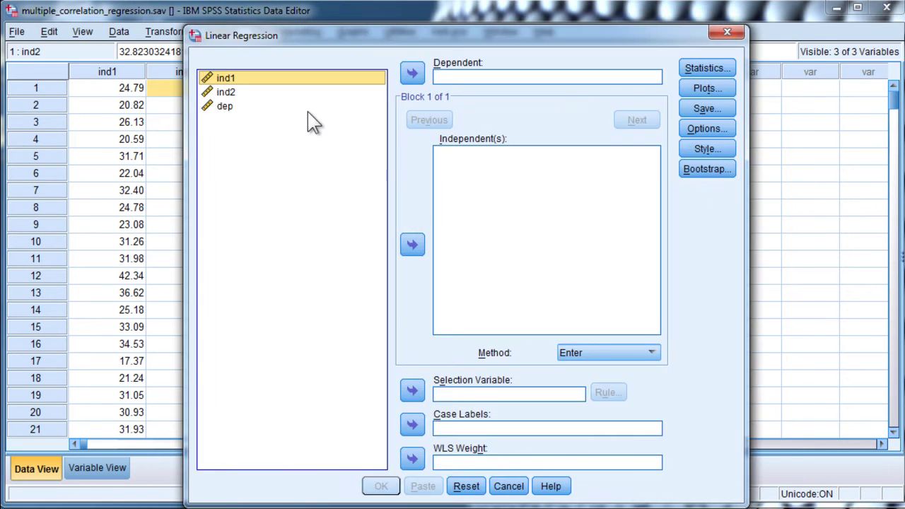
pyautogui.keyDown('shift'); pyautogui.click(228, 95); pyautogui.keyUp('shift')
pyautogui.click(413, 244)
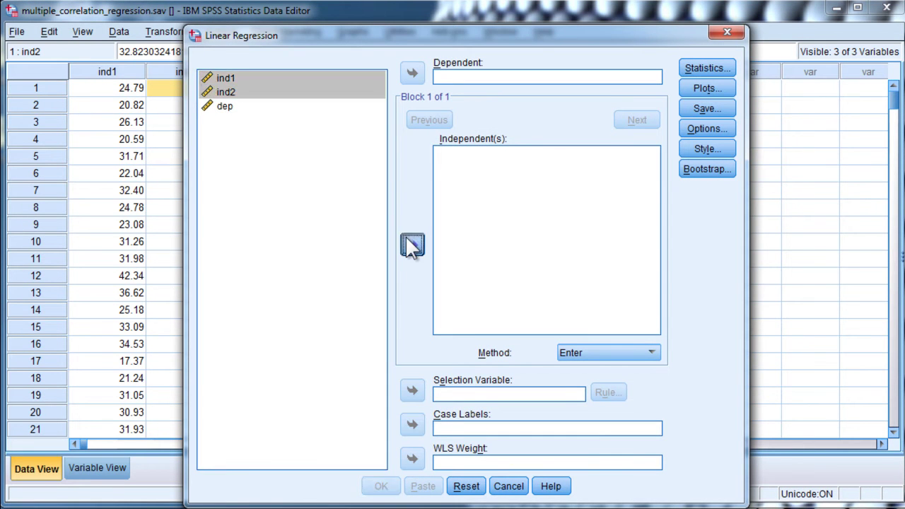
pyautogui.click(225, 108)
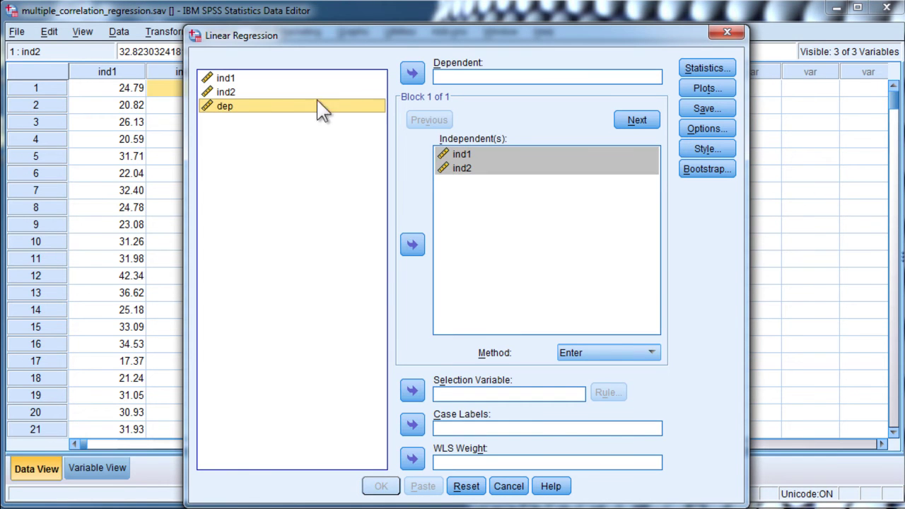
pyautogui.click(412, 73)
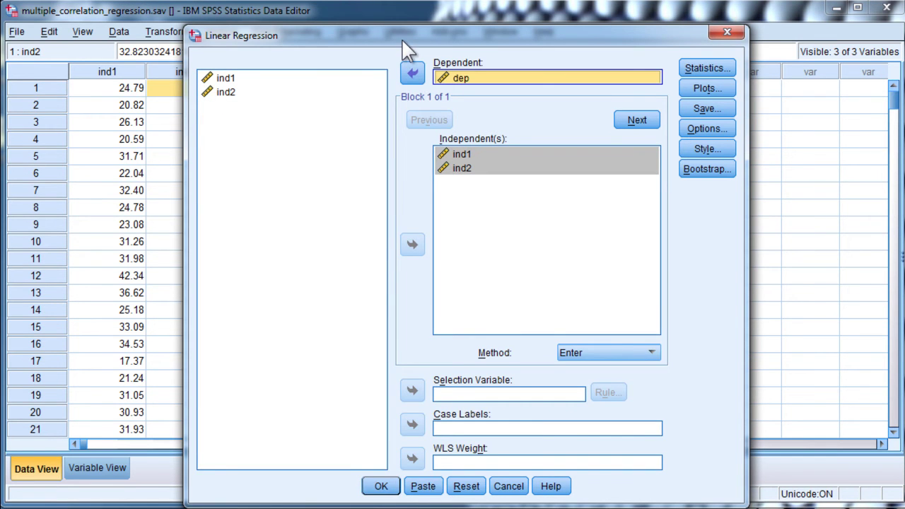
pyautogui.moveTo(401, 38); pyautogui.dragTo(395, 20)
pyautogui.click(375, 468)
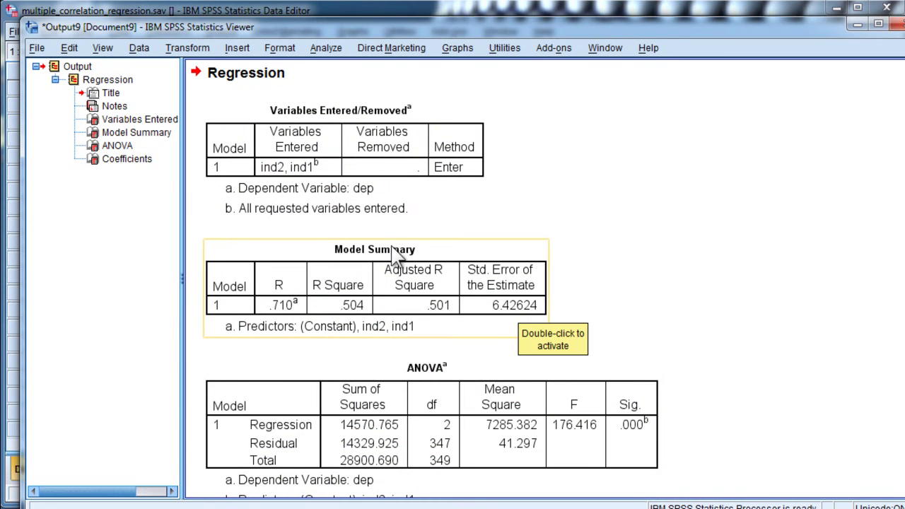
pyautogui.click(397, 273)
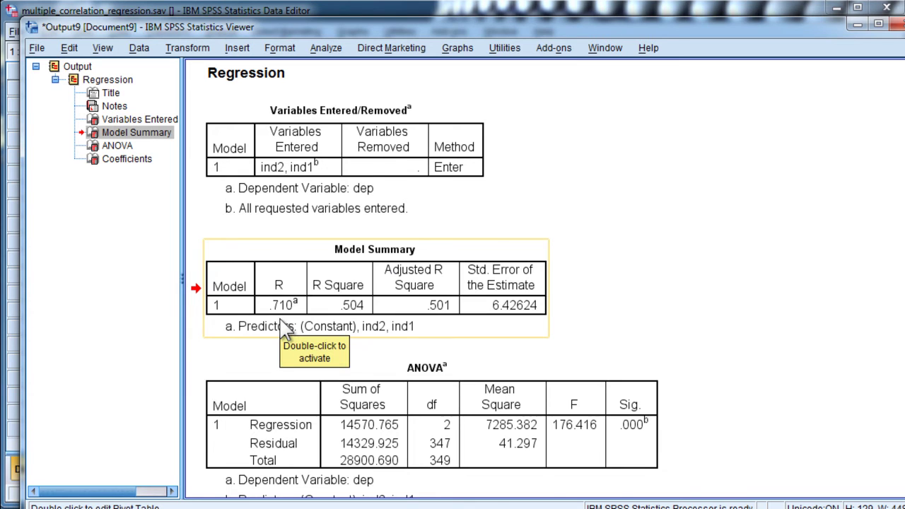
pyautogui.scroll(-1, 340, 258)
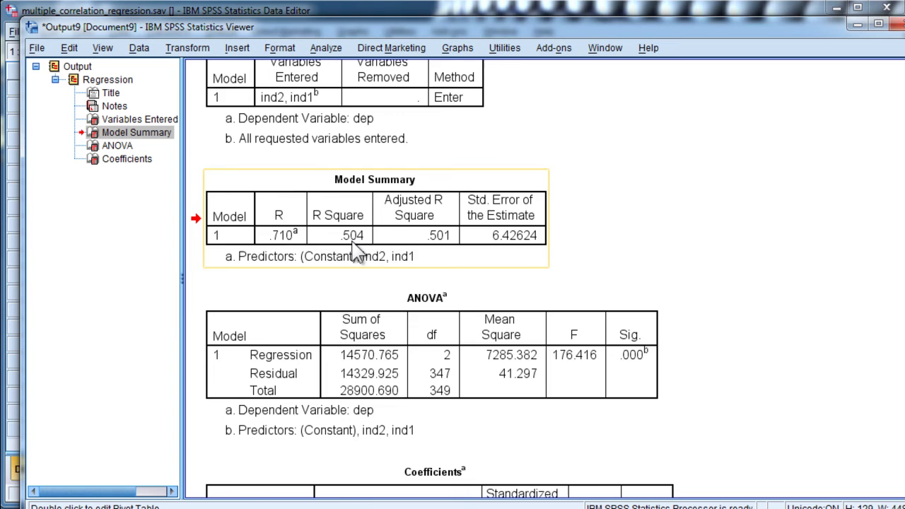
pyautogui.scroll(-2, 357, 255)
pyautogui.click(404, 232)
pyautogui.scroll(-2, 404, 285)
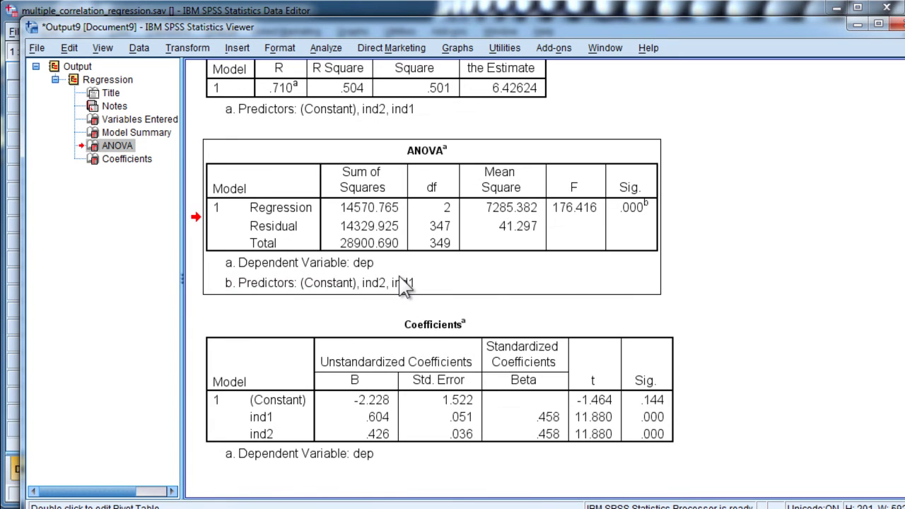
pyautogui.click(438, 412)
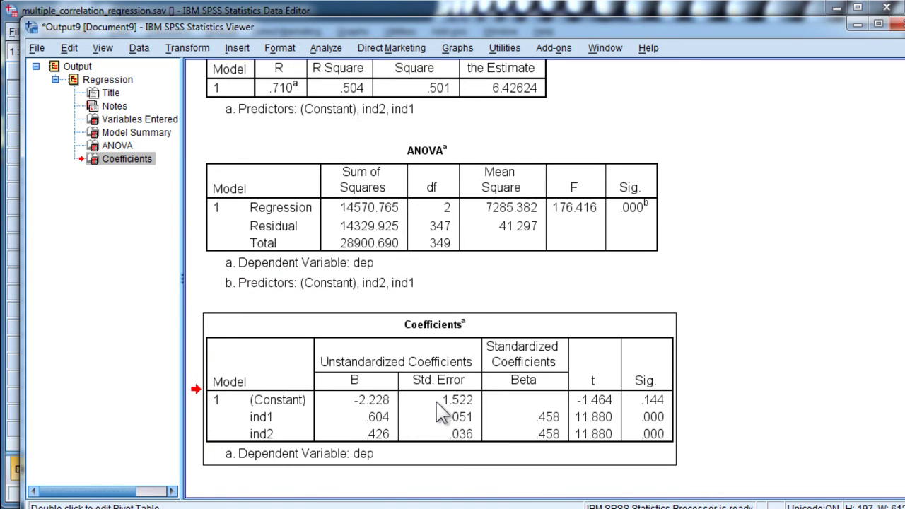
pyautogui.scroll(2, 424, 396)
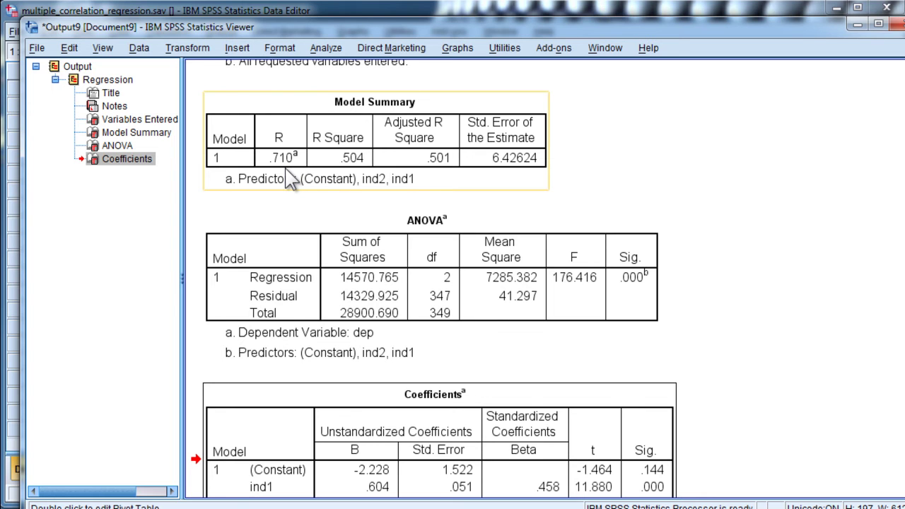
pyautogui.scroll(-2, 389, 315)
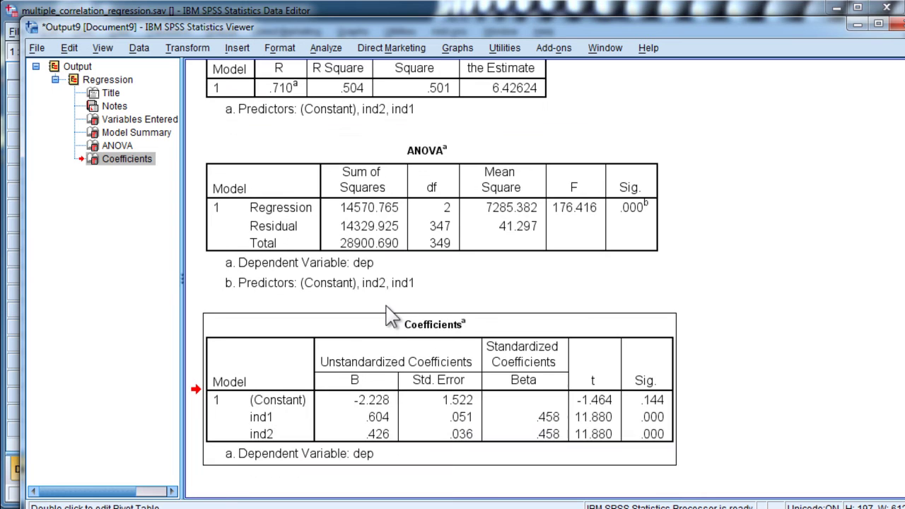
pyautogui.scroll(2, 389, 314)
pyautogui.click(294, 152)
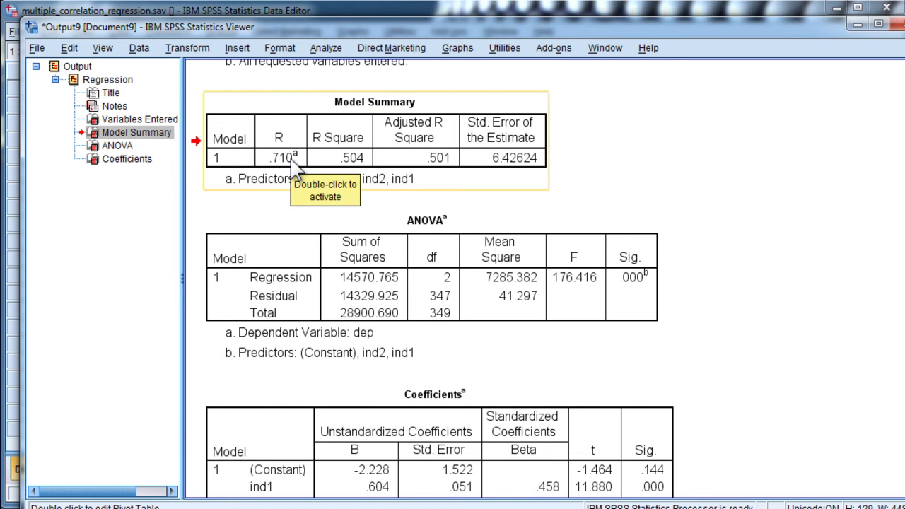
pyautogui.scroll(-2, 378, 330)
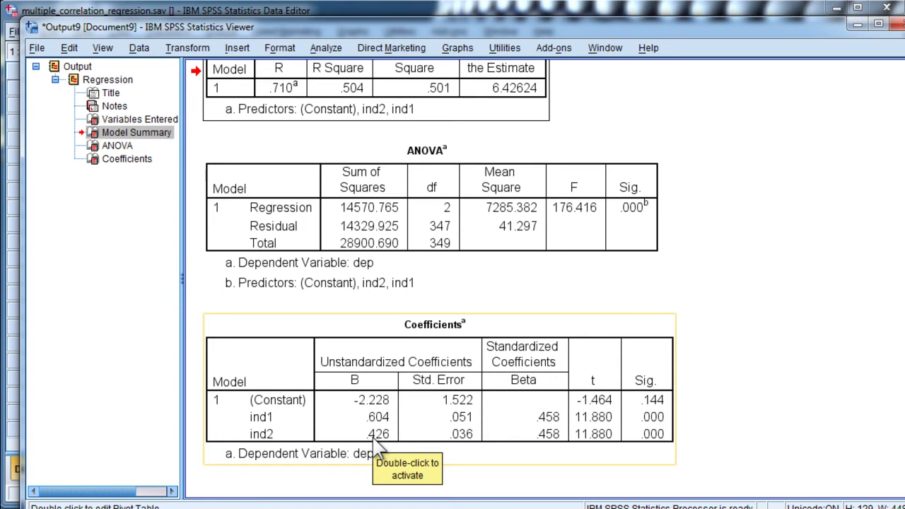
pyautogui.click(279, 402)
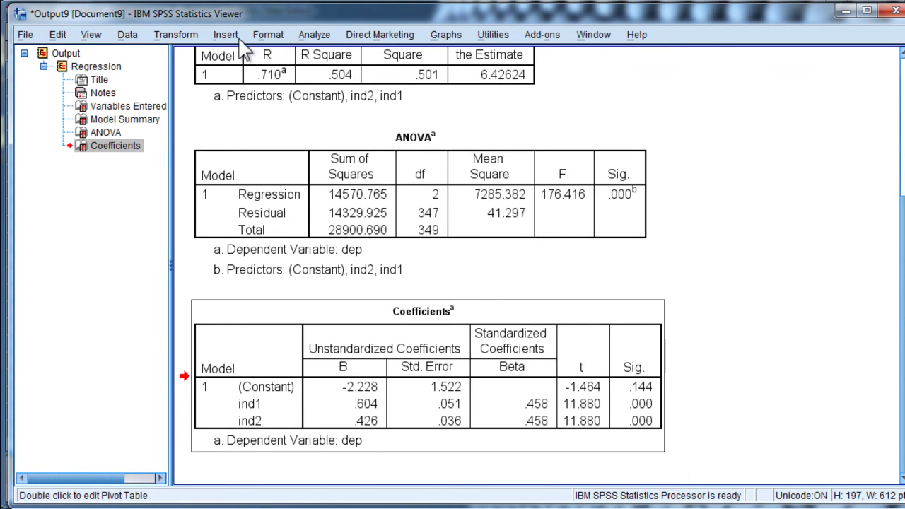
# Open Compute Variable and name the target variable dep_predicted
pyautogui.click(176, 37)
pyautogui.click(178, 58)
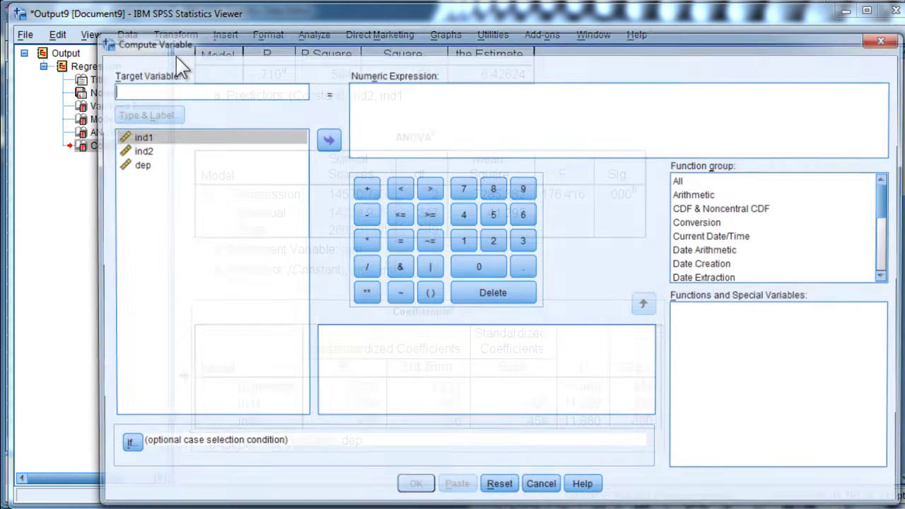
pyautogui.moveTo(179, 54); pyautogui.dragTo(140, 34)
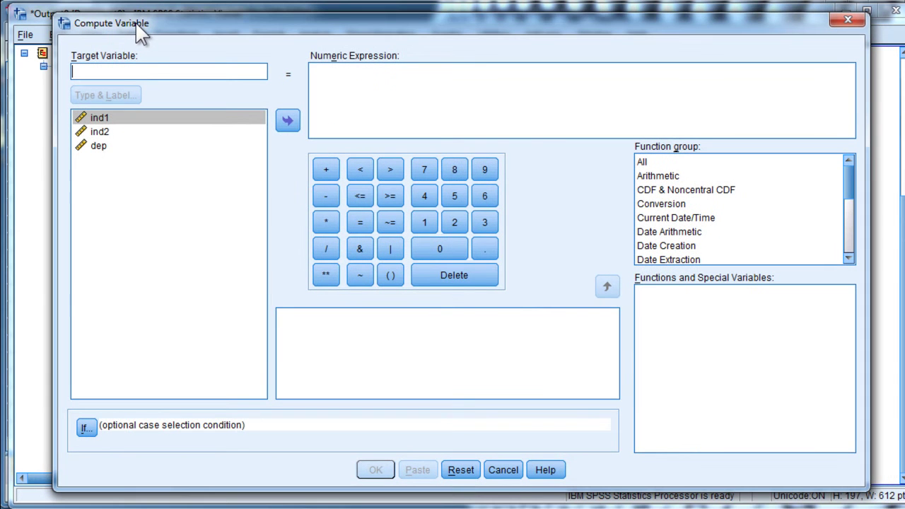
pyautogui.write('dep')
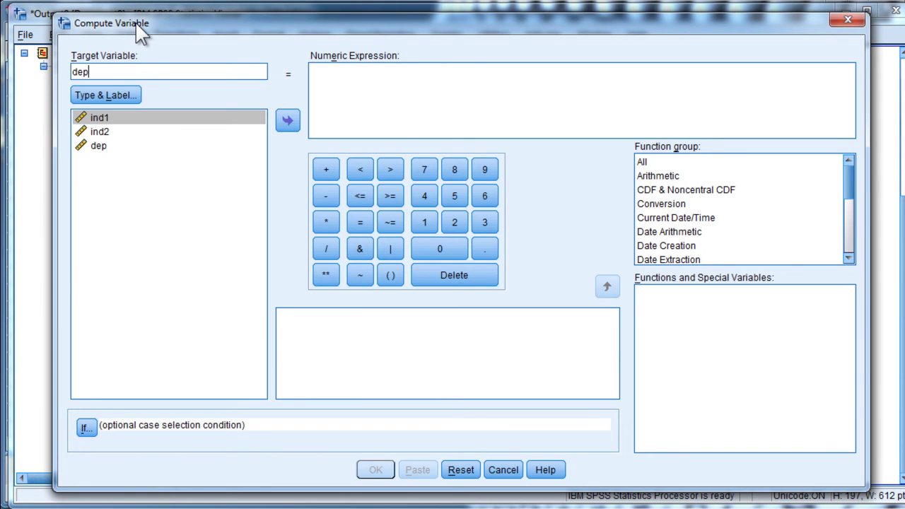
pyautogui.write('_predicted')
pyautogui.moveTo(402, 30); pyautogui.dragTo(378, 25)
# Enter the expression start -2.228+(.604*ind1, inserting ind1 from the variable list
pyautogui.click(390, 77)
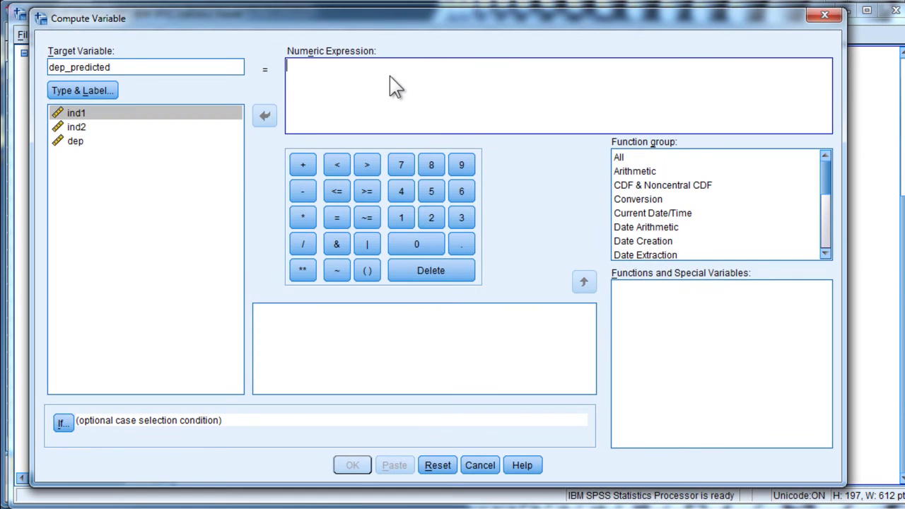
pyautogui.moveTo(739, 22); pyautogui.dragTo(765, 28)
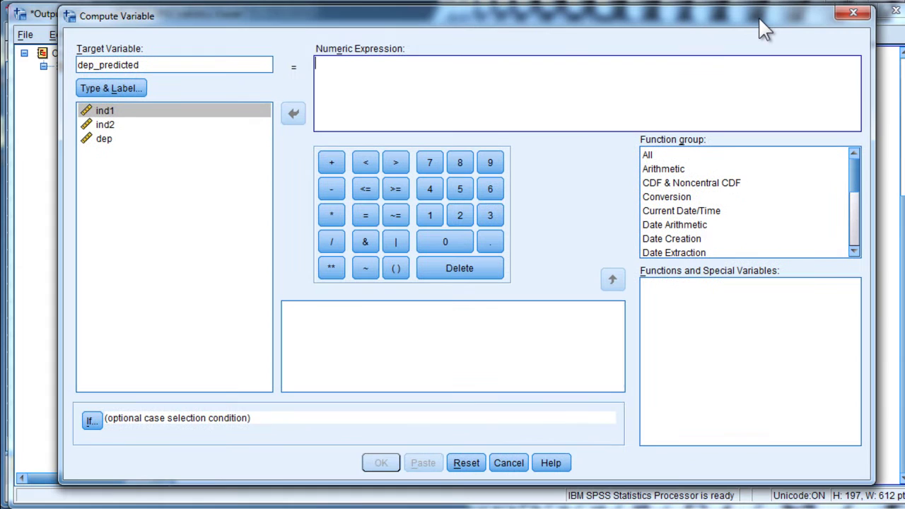
pyautogui.write('-2.228')
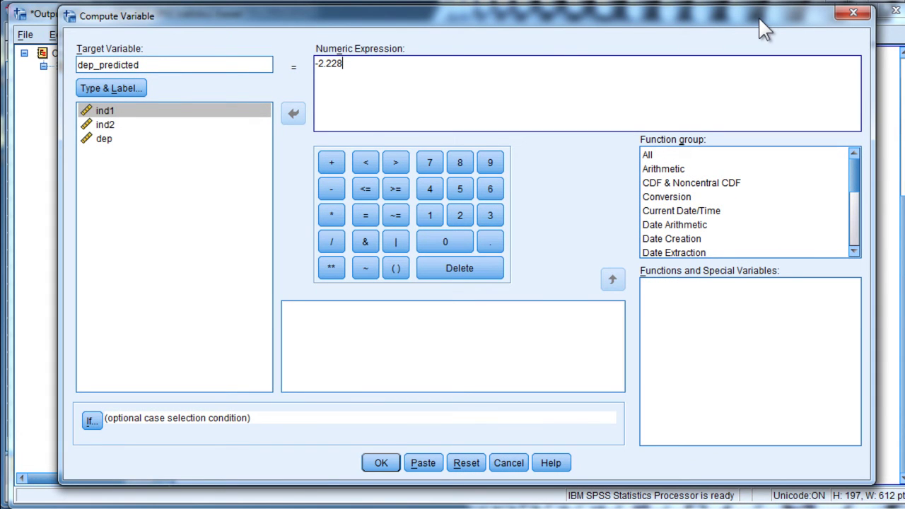
pyautogui.write('+(')
pyautogui.moveTo(774, 27); pyautogui.dragTo(718, 53)
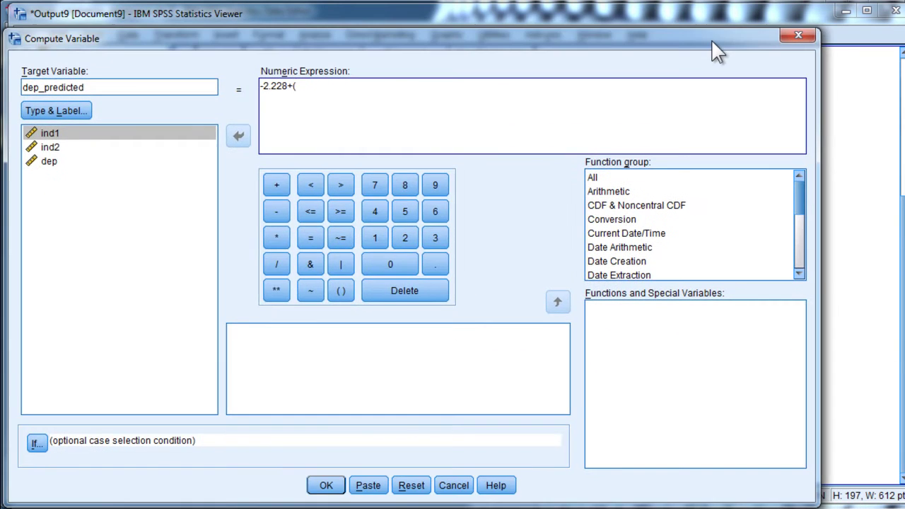
pyautogui.write('.604*')
pyautogui.click(144, 133)
pyautogui.doubleClick(145, 135)
# Fix a stray parenthesis and add the term +(.426*ind2) to the expression
pyautogui.write(')+)')
pyautogui.press('BackSpace')
pyautogui.write('(')
pyautogui.moveTo(415, 45); pyautogui.dragTo(465, 57)
pyautogui.write('.426')
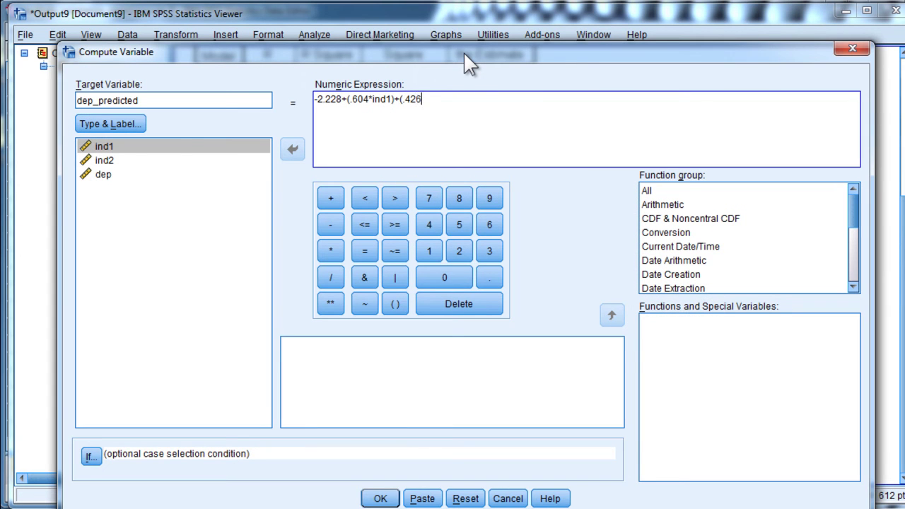
pyautogui.write('*ind2)')
# Highlight the -2.228 constant, ind1 term and .426 coefficient in the expression for review
pyautogui.click(318, 101)
pyautogui.hotkey('shift', 'Right')
pyautogui.hotkey('shift', 'Right')
pyautogui.hotkey('shift', 'Right')
pyautogui.hotkey('shift', 'Right')
pyautogui.hotkey('shift', 'Right')
pyautogui.hotkey('shift', 'Right')
pyautogui.hotkey('shift', 'Right')
pyautogui.hotkey('shift', 'Left')
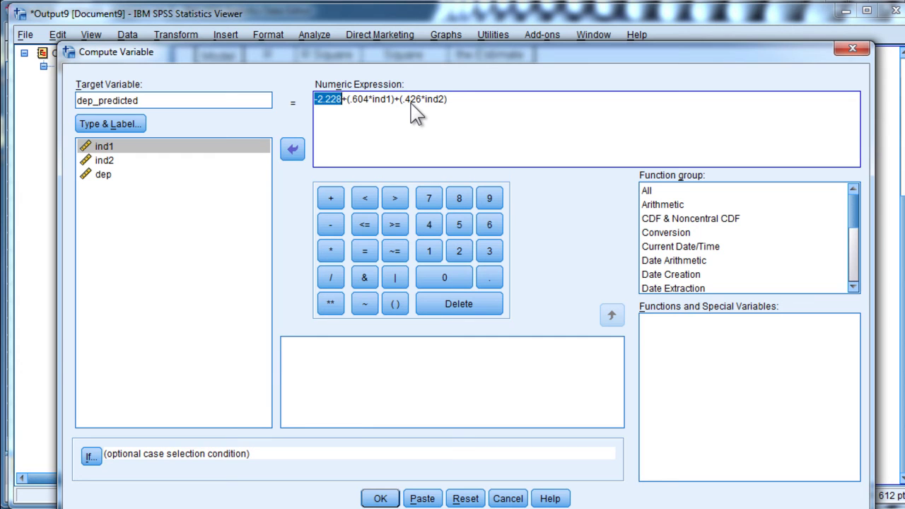
pyautogui.press('Right')
pyautogui.press('Right')
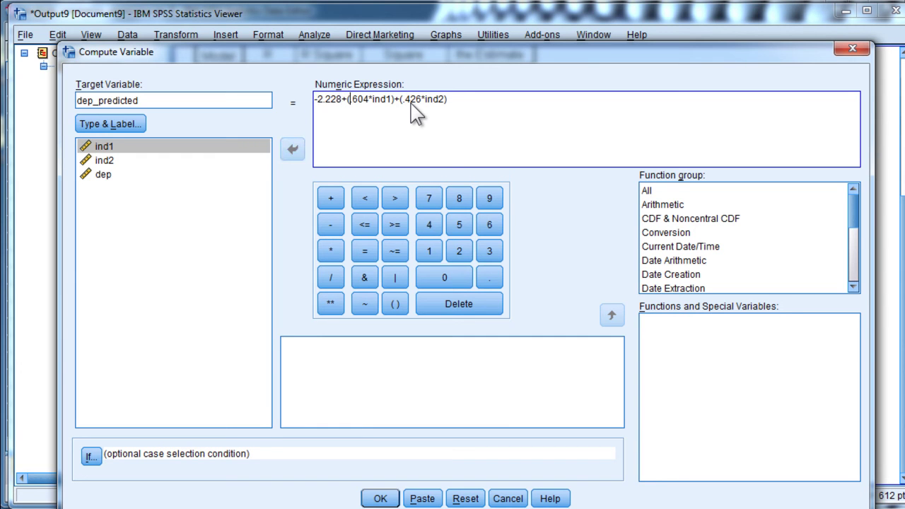
pyautogui.hotkey('shift', 'Right')
pyautogui.hotkey('shift', 'Right')
pyautogui.hotkey('shift', 'Right')
pyautogui.hotkey('shift', 'Right')
pyautogui.hotkey('shift', 'Right')
pyautogui.hotkey('shift', 'Right')
pyautogui.hotkey('shift', 'Right')
pyautogui.hotkey('shift', 'Right')
pyautogui.hotkey('shift', 'Right')
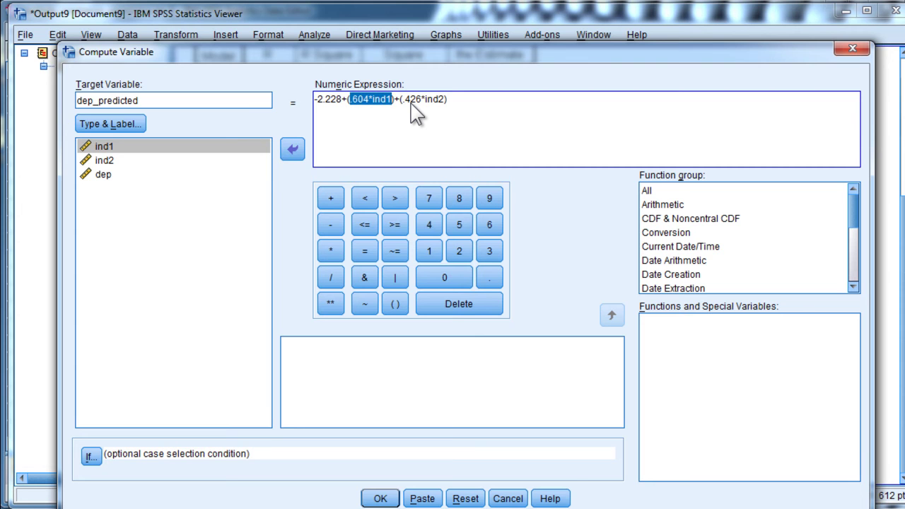
pyautogui.press('Right')
pyautogui.hotkey('shift', 'Left')
pyautogui.hotkey('shift', 'Left')
pyautogui.hotkey('shift', 'Left')
pyautogui.press('Left')
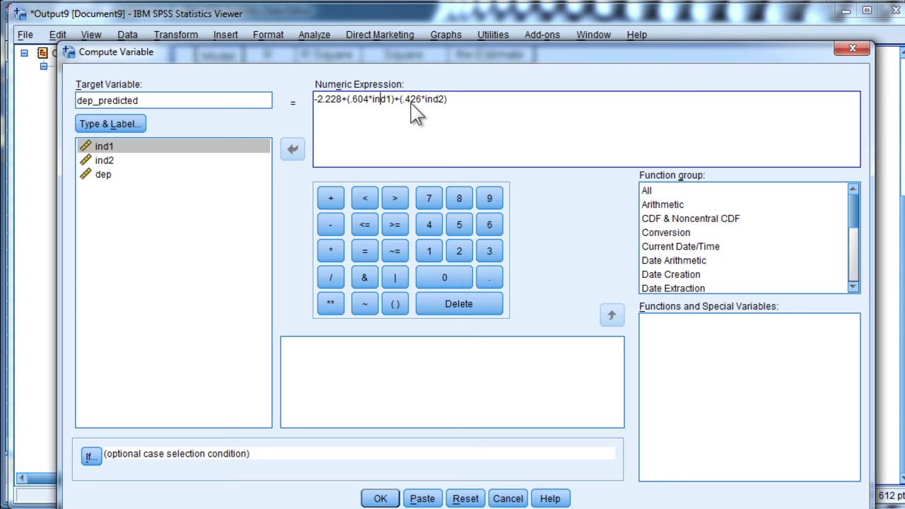
pyautogui.press('Right')
pyautogui.press('Right')
pyautogui.press('Right')
pyautogui.press('Right')
pyautogui.press('Right')
pyautogui.press('Right')
pyautogui.hotkey('shift', 'Right')
pyautogui.hotkey('shift', 'Right')
pyautogui.hotkey('shift', 'Right')
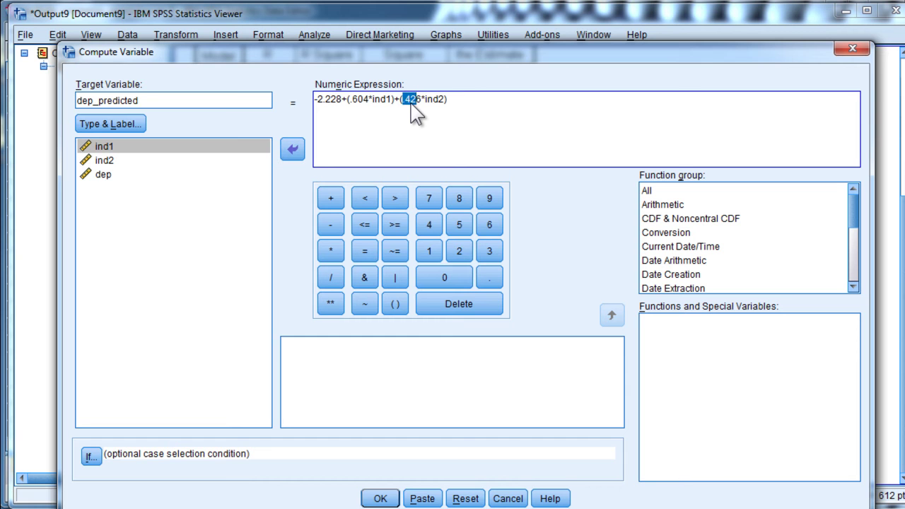
pyautogui.hotkey('shift', 'Right')
pyautogui.hotkey('shift', 'Right')
# Compare the expression with the Coefficients table and compute dep_predicted
pyautogui.moveTo(764, 59); pyautogui.dragTo(764, 456)
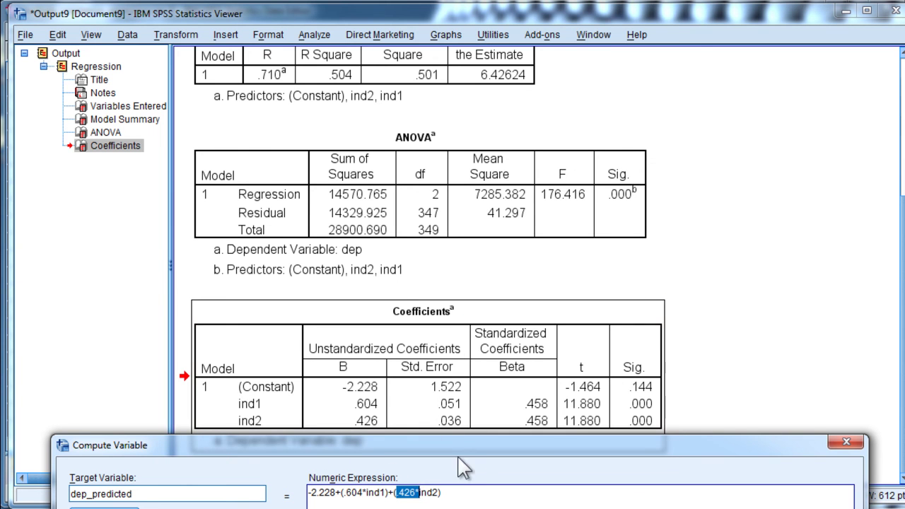
pyautogui.moveTo(445, 440); pyautogui.dragTo(452, 28)
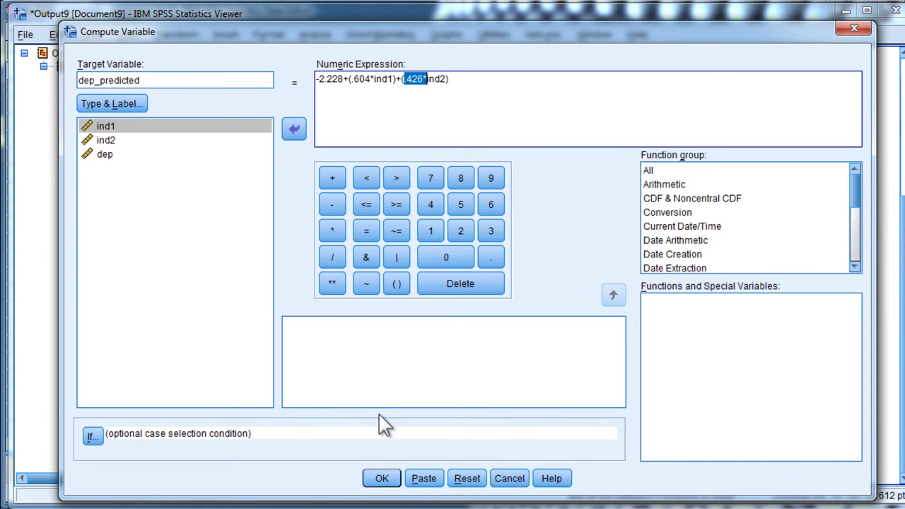
pyautogui.click(382, 478)
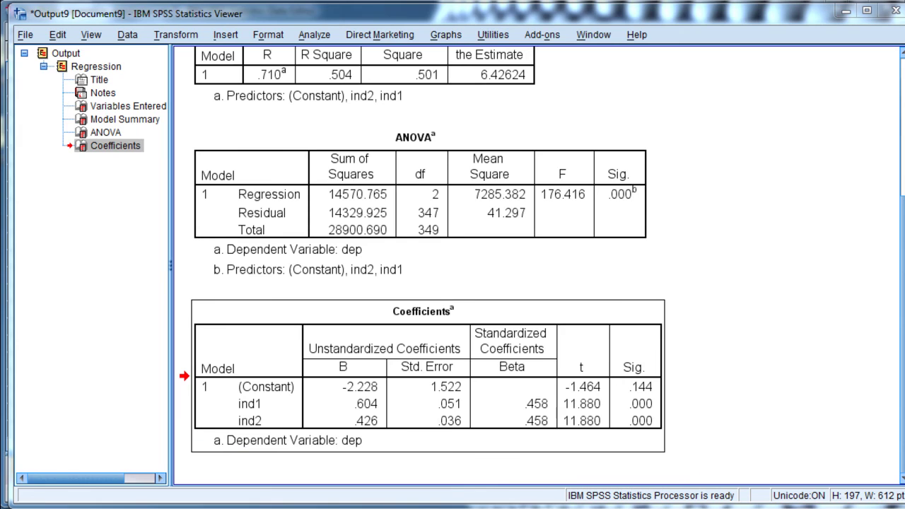
# Switch to the Data Editor and select the dep and dep_predicted columns
pyautogui.hotkey('alt', 'Tab')
pyautogui.click(386, 74)
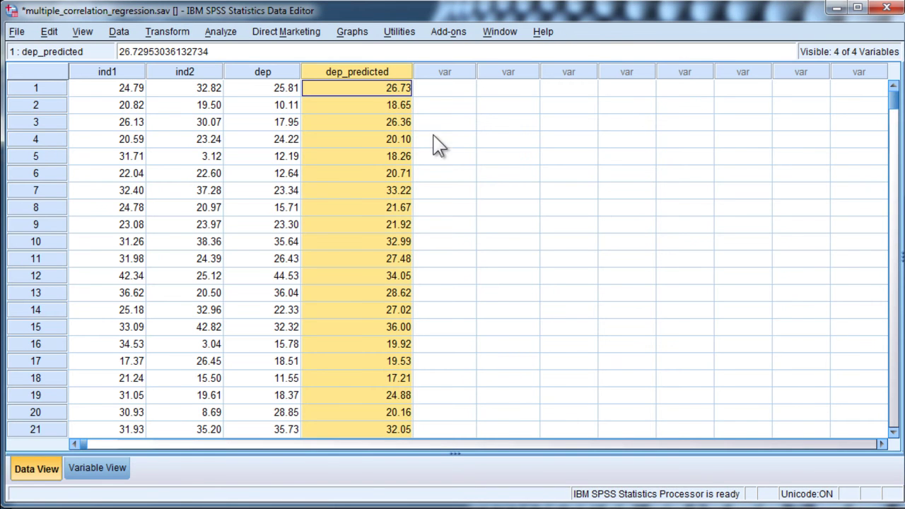
pyautogui.click(451, 89)
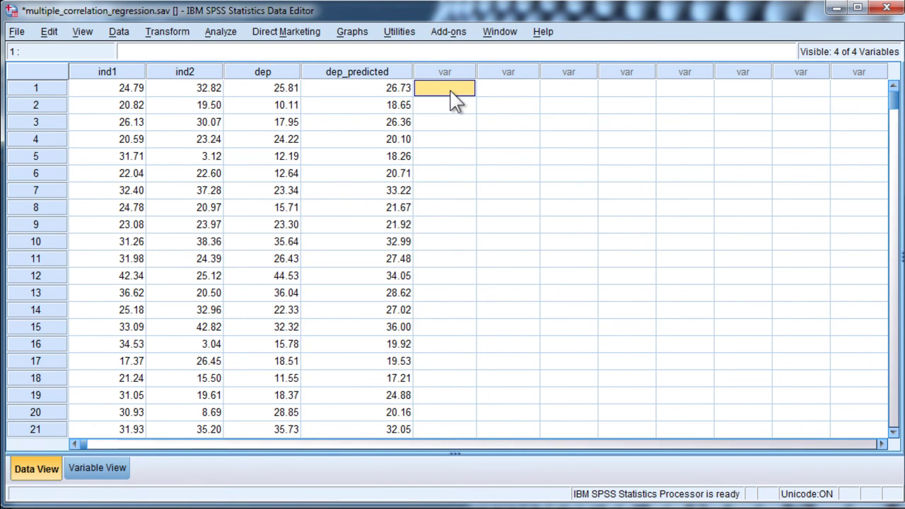
pyautogui.click(263, 74)
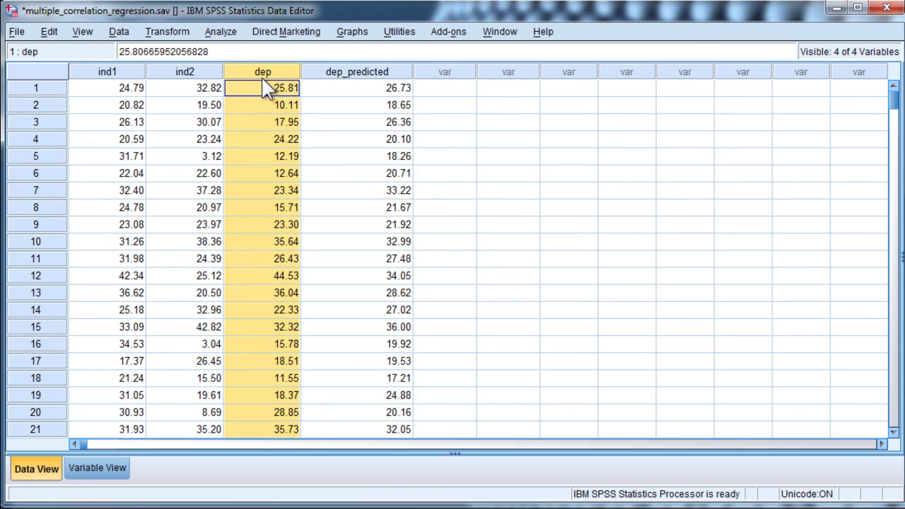
pyautogui.click(359, 74)
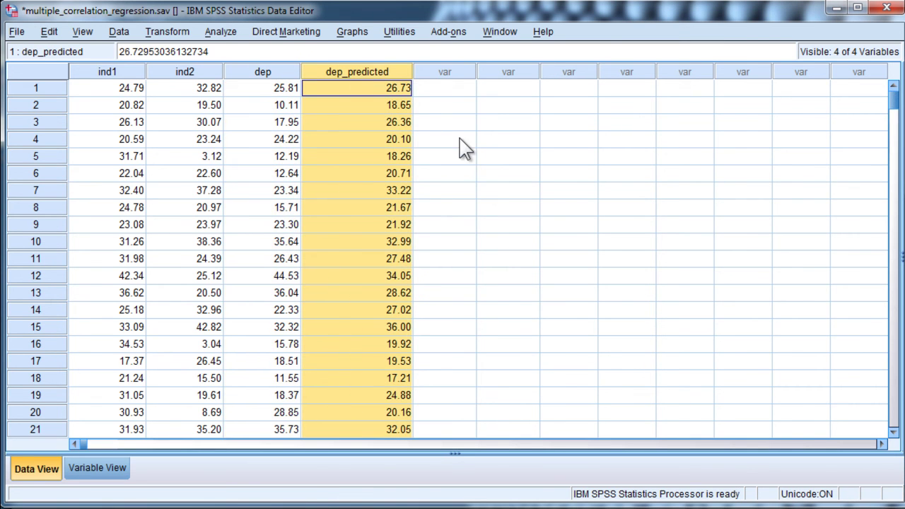
# Step through cells comparing dep with dep_predicted values across rows 1 to 7
pyautogui.click(368, 123)
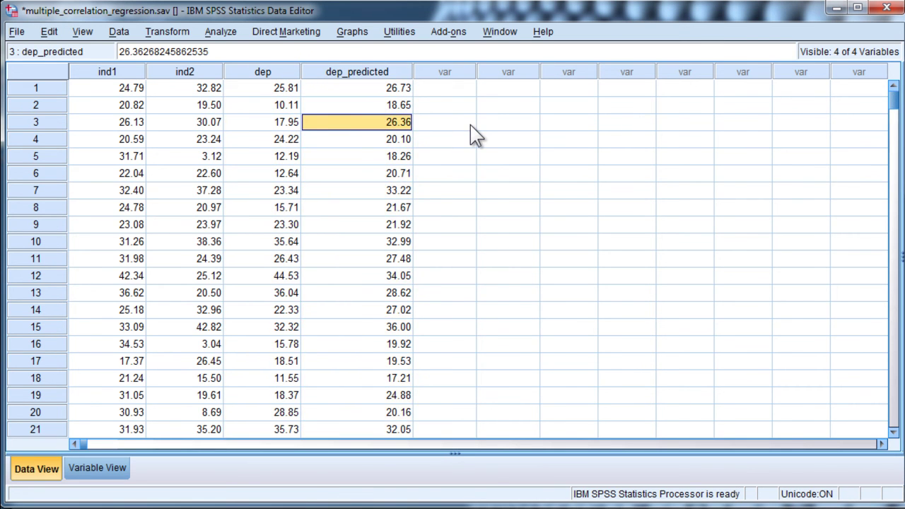
pyautogui.press('Left')
pyautogui.press('Right')
pyautogui.press('Down')
pyautogui.press('Down')
pyautogui.press('Down')
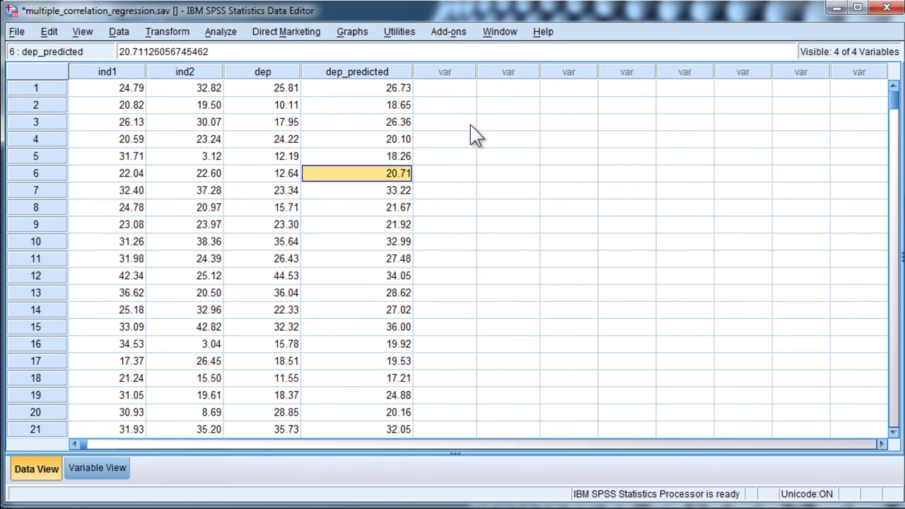
pyautogui.press('Left')
pyautogui.press('Up')
pyautogui.press('Right')
pyautogui.press('Right')
pyautogui.press('Down')
pyautogui.press('Left')
pyautogui.press('Down')
pyautogui.press('Left')
pyautogui.press('Down')
pyautogui.press('Up')
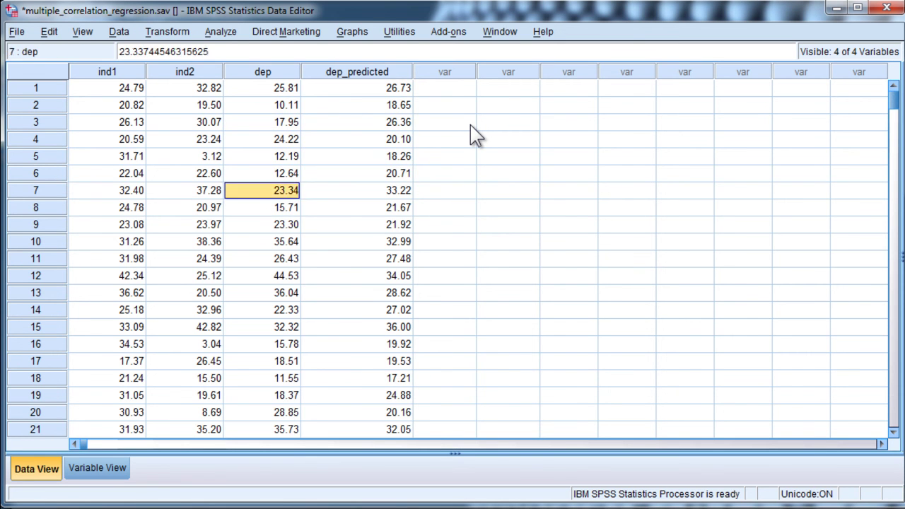
pyautogui.press('Up')
pyautogui.press('Up')
pyautogui.press('Up')
pyautogui.press('Up')
pyautogui.press('Up')
pyautogui.press('Up')
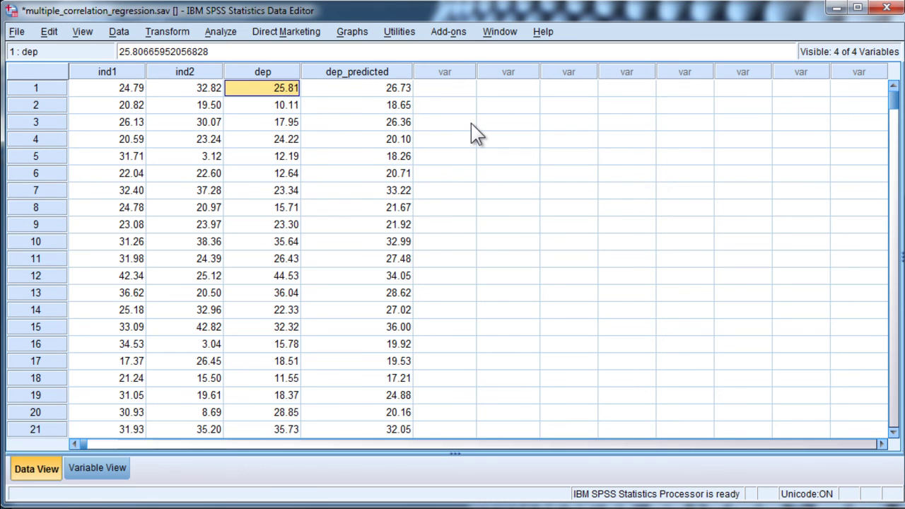
# Run a bivariate correlation between dep and dep_predicted
pyautogui.click(221, 34)
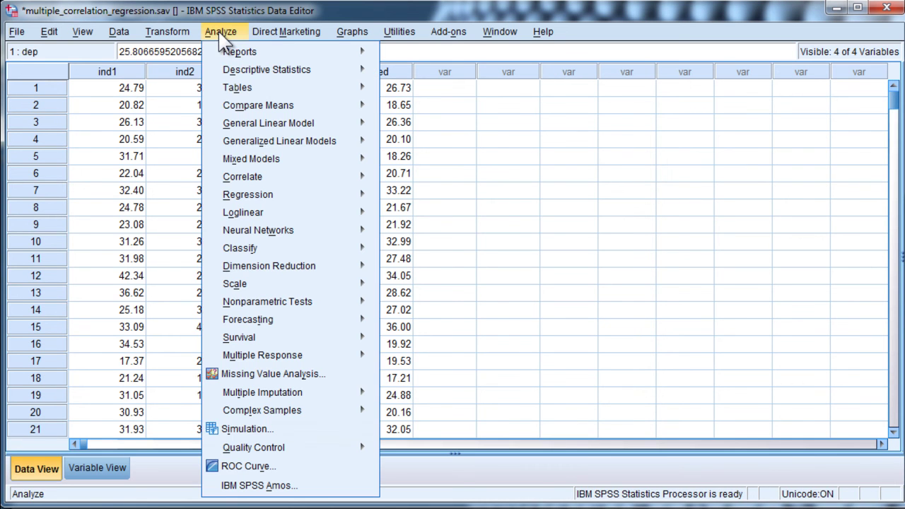
pyautogui.moveTo(287, 185)
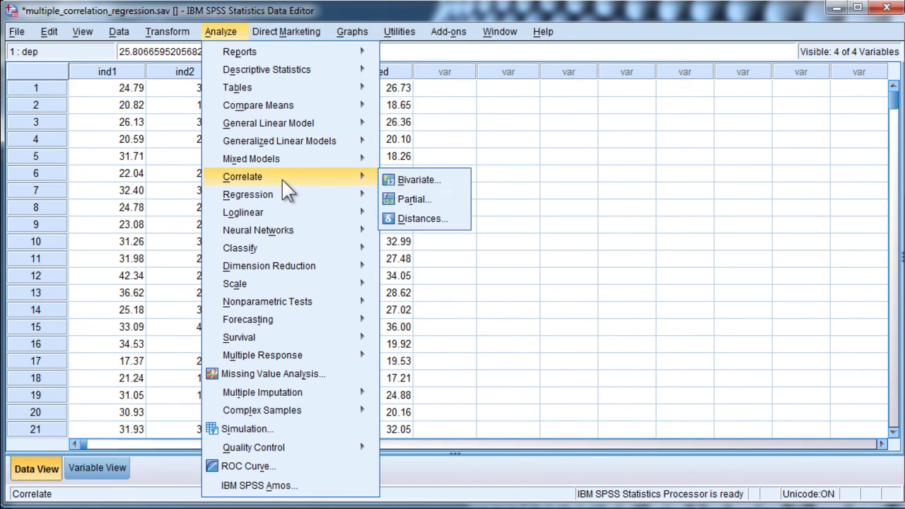
pyautogui.click(386, 181)
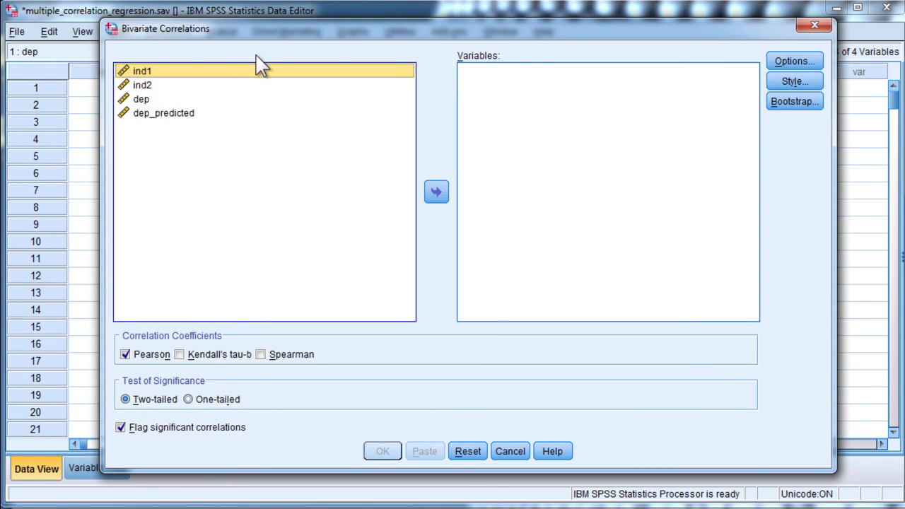
pyautogui.click(145, 100)
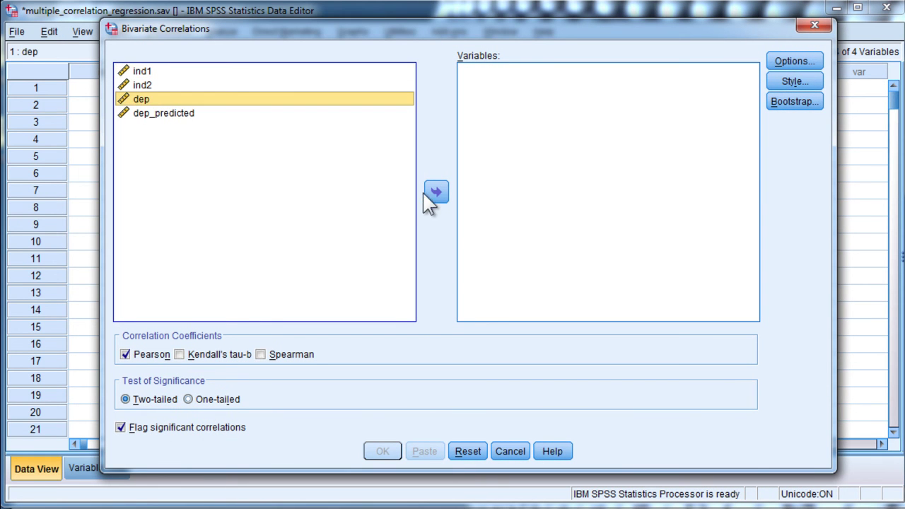
pyautogui.click(428, 194)
pyautogui.click(170, 100)
pyautogui.click(436, 193)
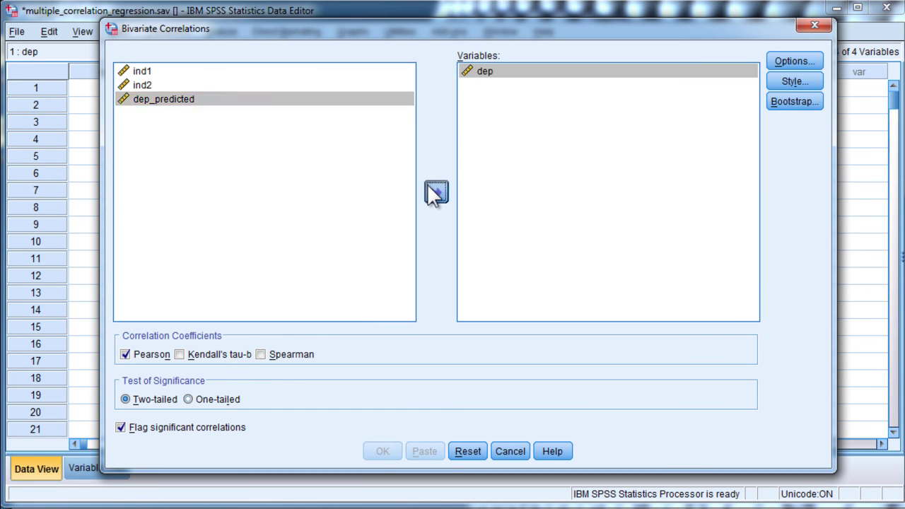
pyautogui.click(375, 451)
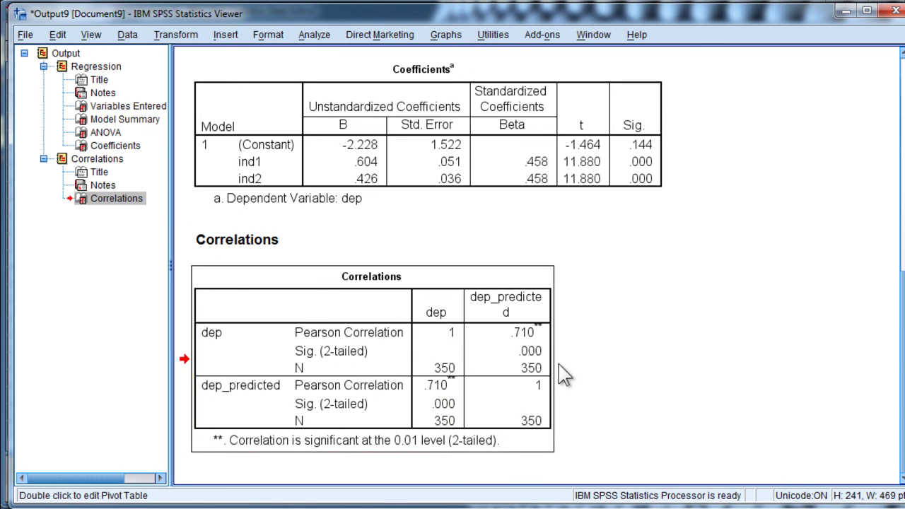
pyautogui.scroll(10, 444, 400)
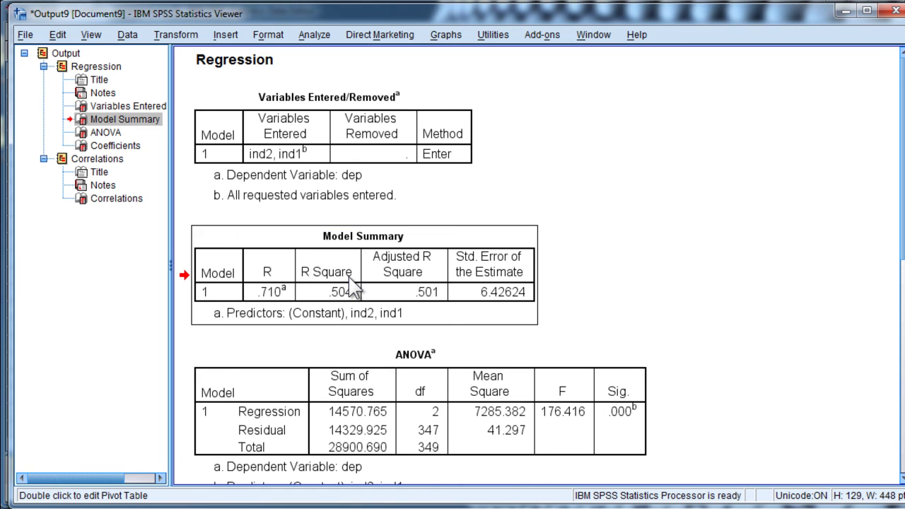
pyautogui.scroll(-10, 354, 288)
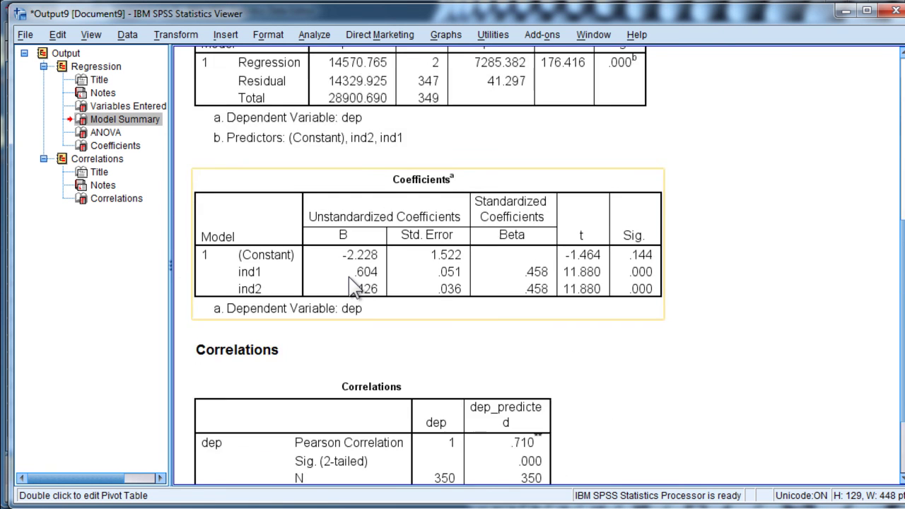